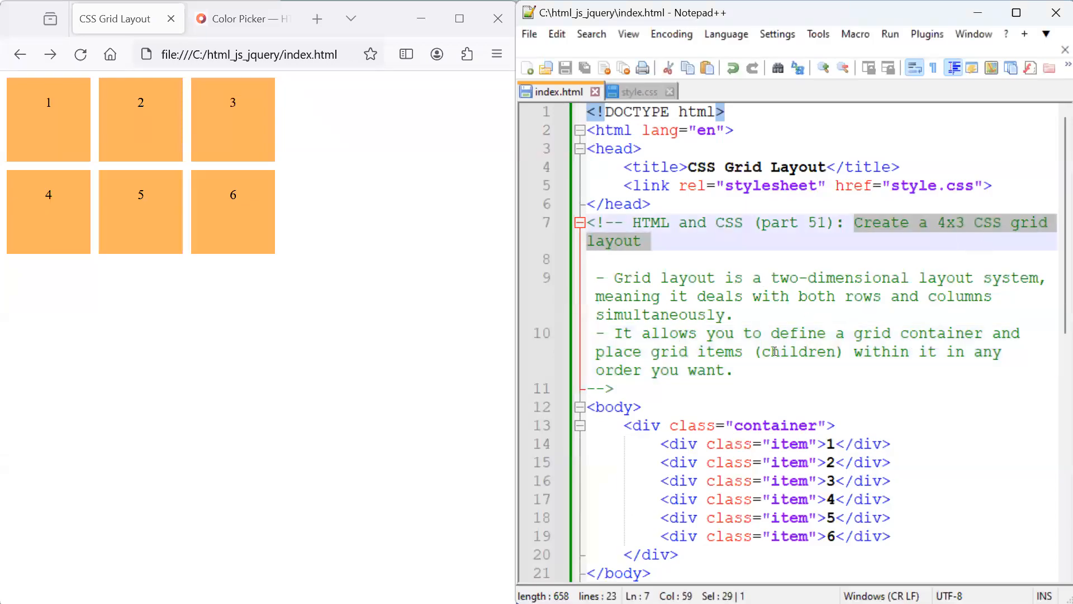
Review the existing item divs and the 4x3 grid note in the stylesheet before editing.
drag(661, 462, 891, 536)
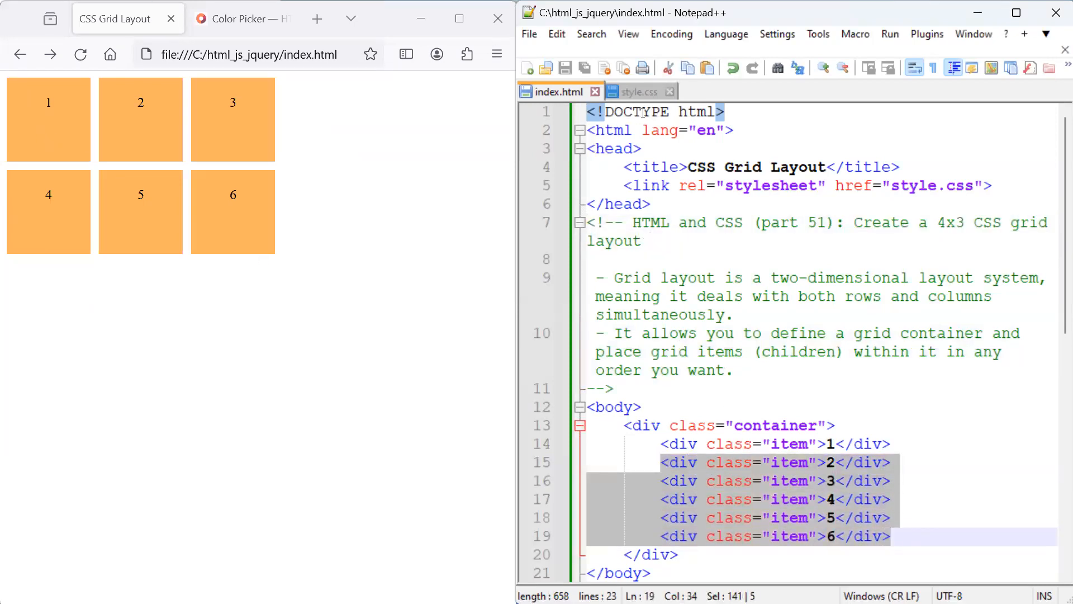
click(639, 93)
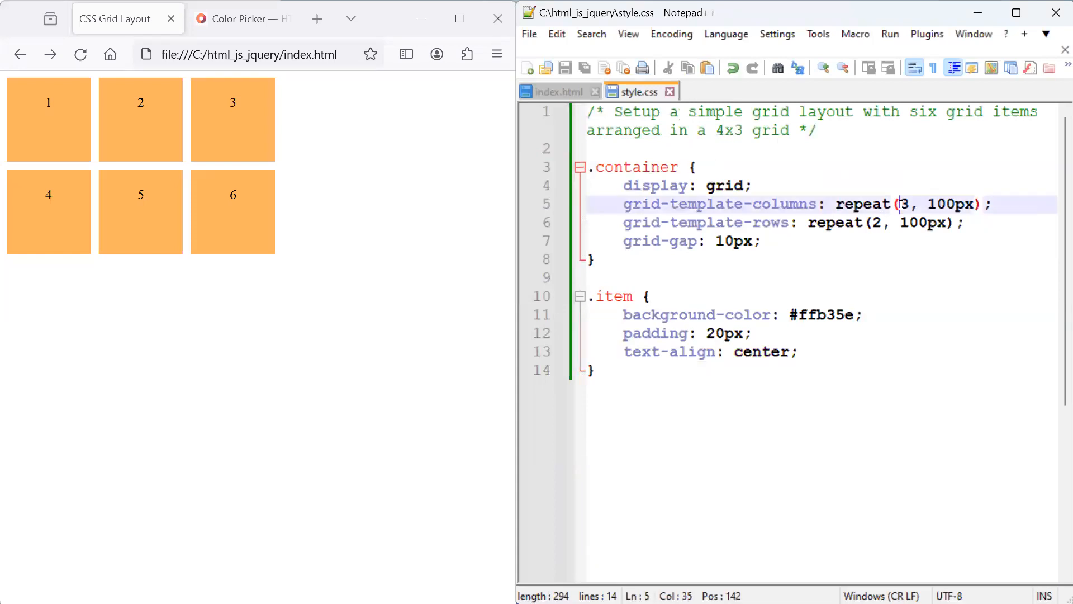
mouse_move(899, 204)
mouse_down()
mouse_move(909, 204)
mouse_move(899, 222)
mouse_up()
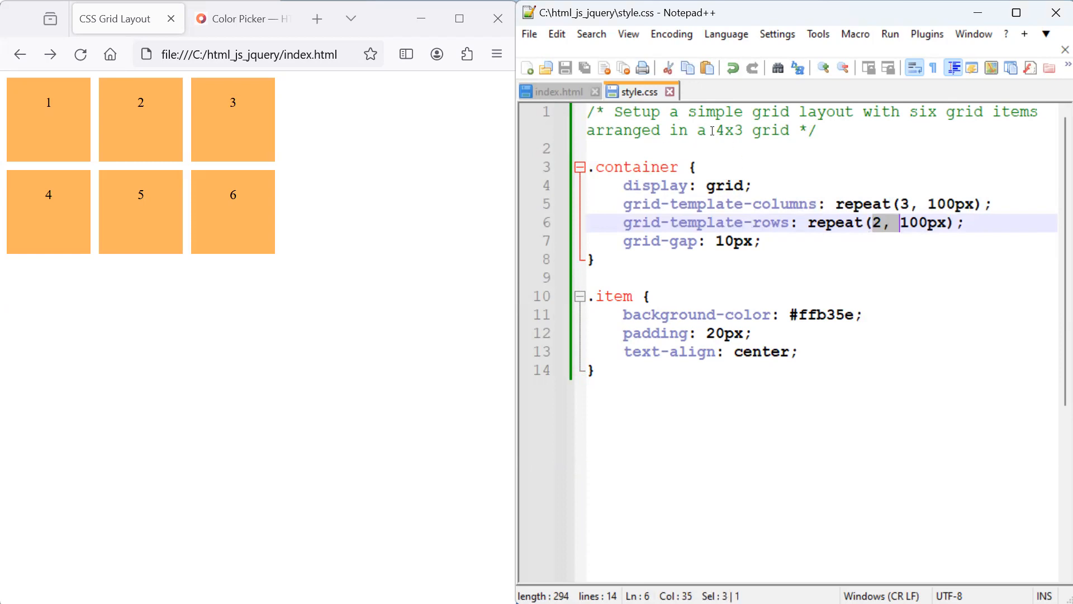
drag(715, 129, 753, 130)
click(557, 91)
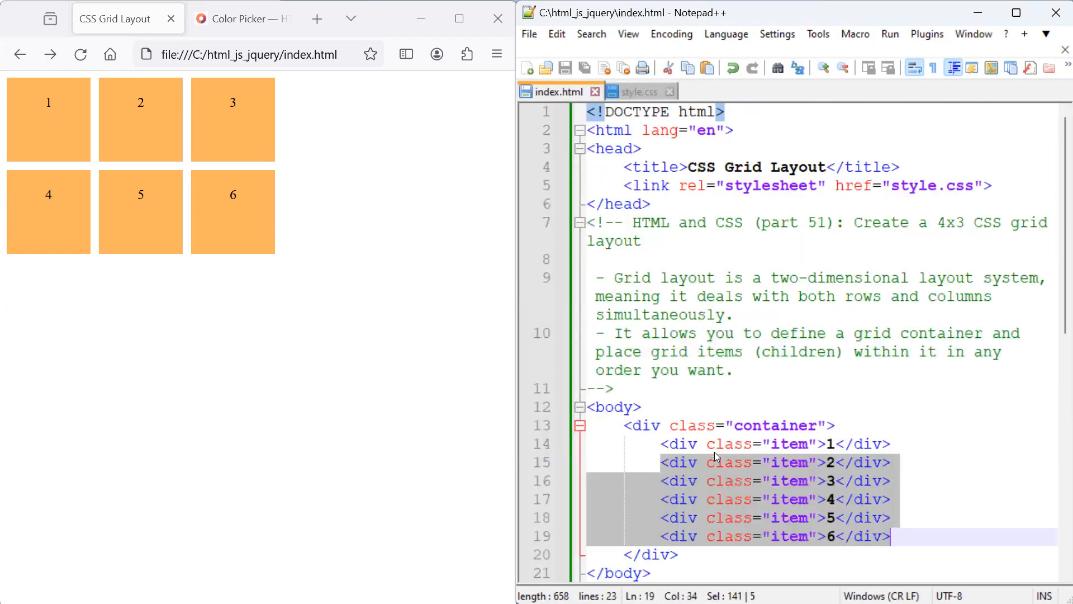
Duplicate the six item divs below item 6 and tidy the pasted block's line breaks.
drag(902, 537, 587, 443)
key(ctrl+c)
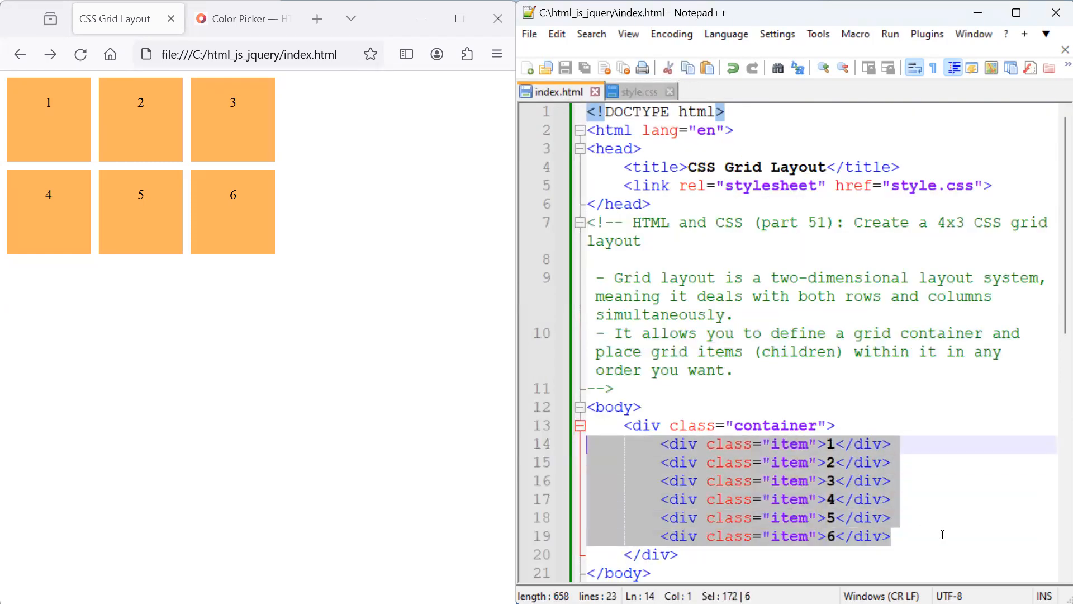
click(892, 537)
key(Return)
key(ctrl+v)
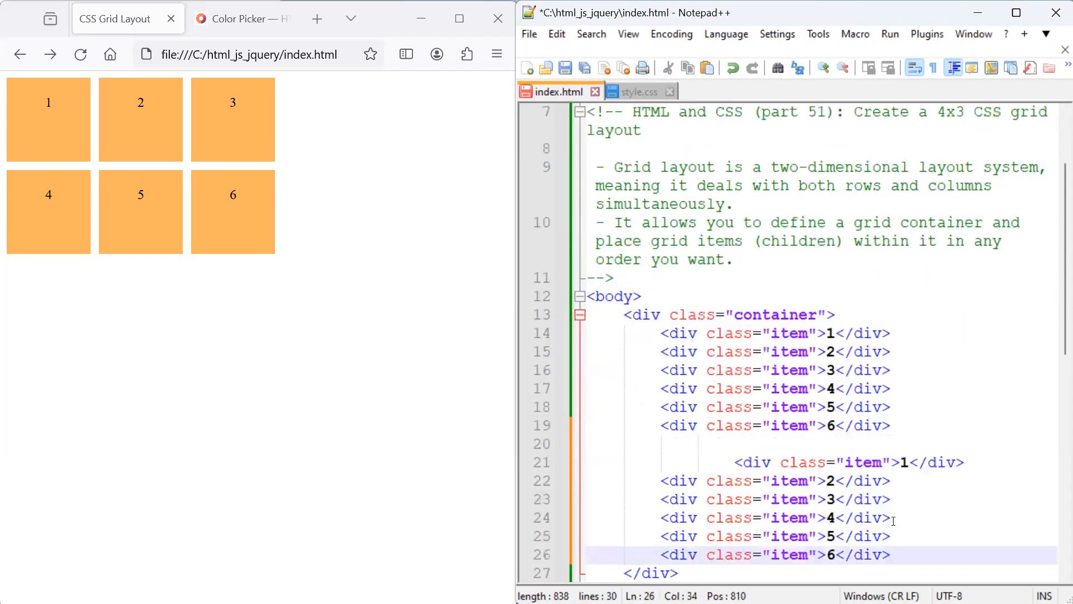
drag(736, 462, 588, 444)
key(BackSpace)
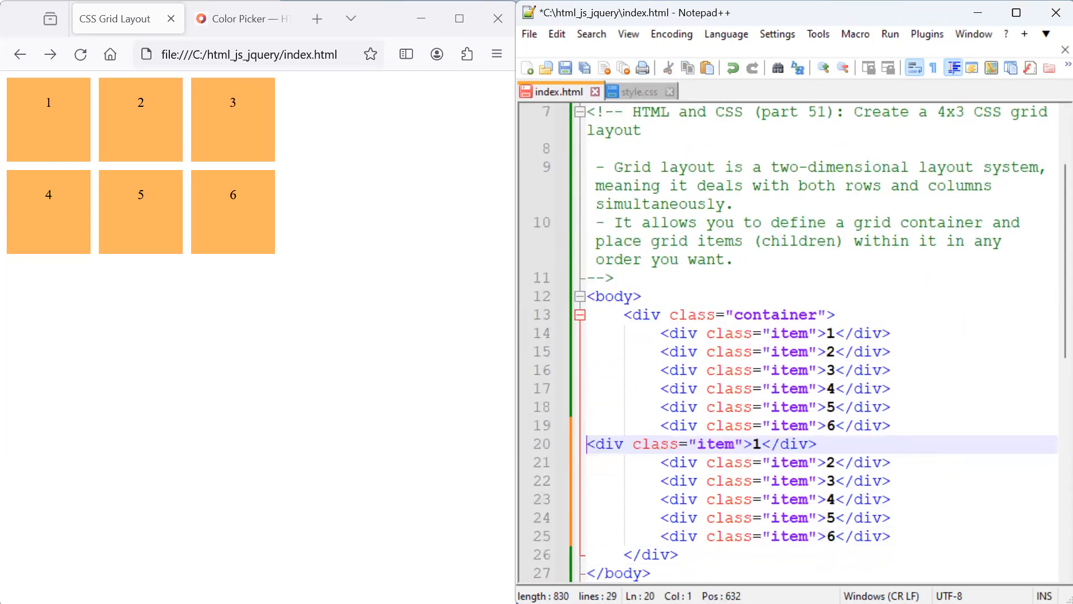
key(BackSpace)
key(Return)
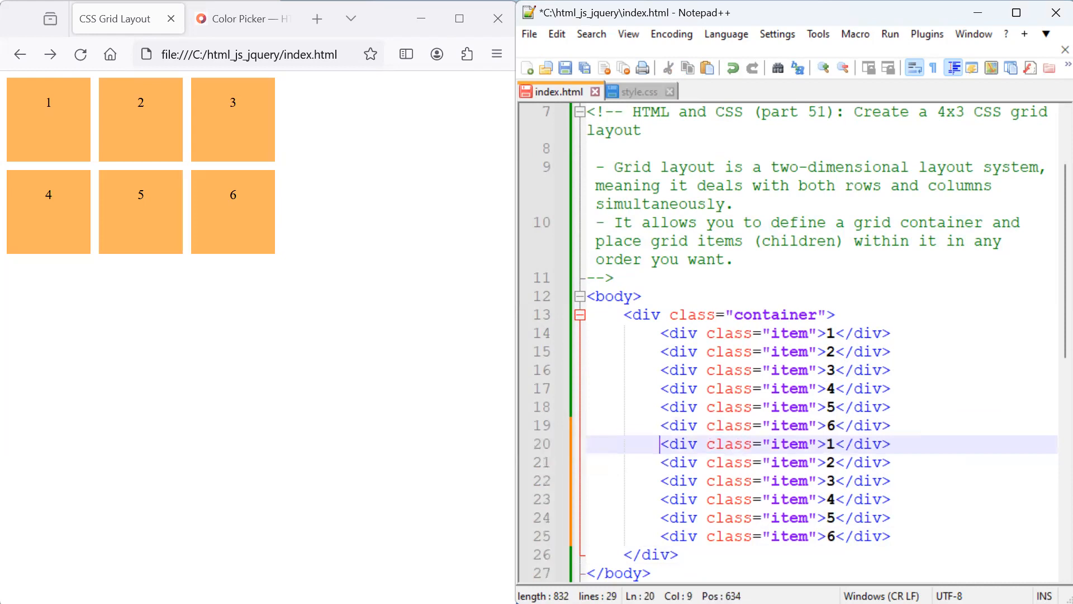
Renumber the pasted divs to 7 through 12, fixing the closing tag after 11.
drag(824, 444, 834, 443)
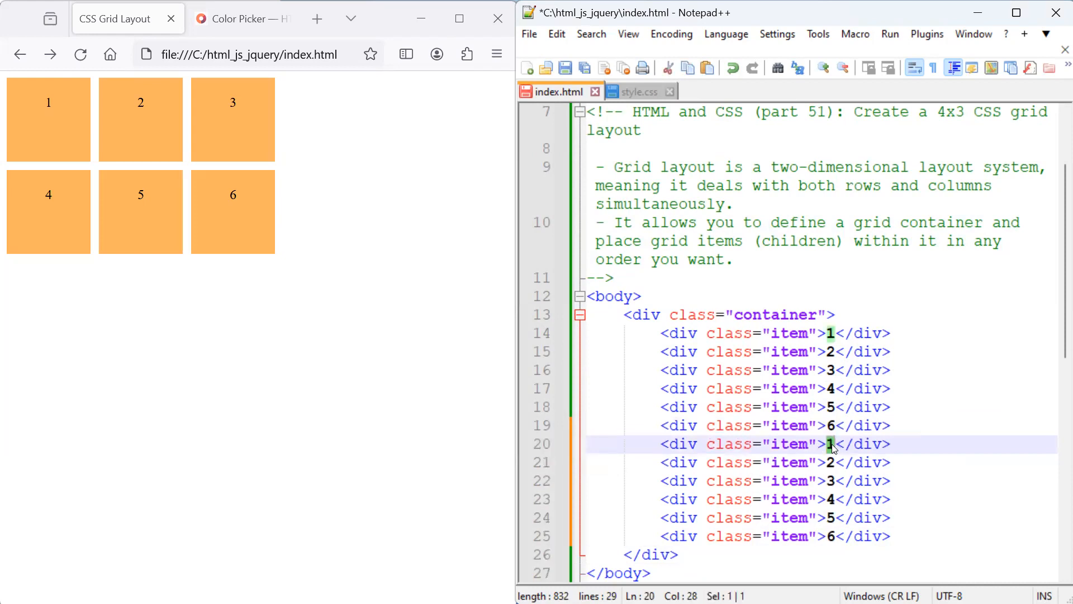
text(7)
key(Down)
key(BackSpace)
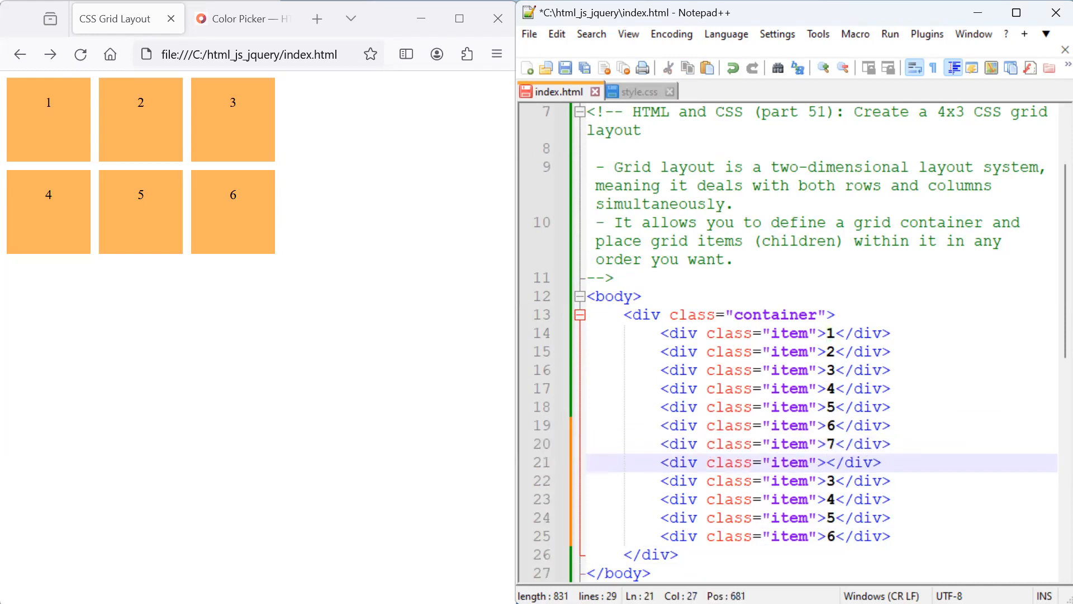
text(8)
key(Down)
key(BackSpace)
text(9)
key(Down)
key(BackSpace)
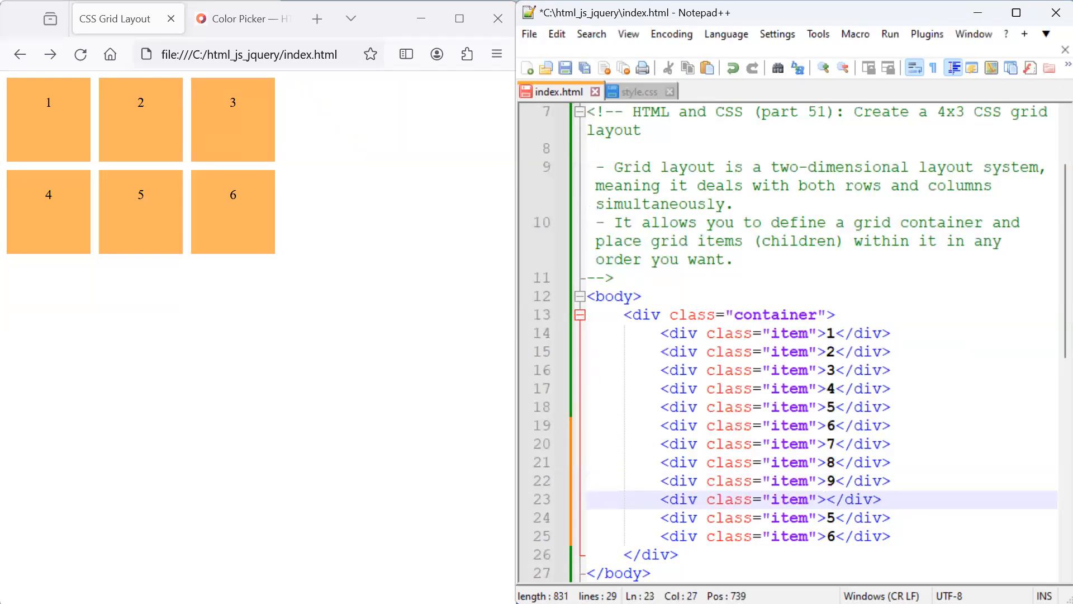
text(10)
key(Down)
key(BackSpace)
key(BackSpace)
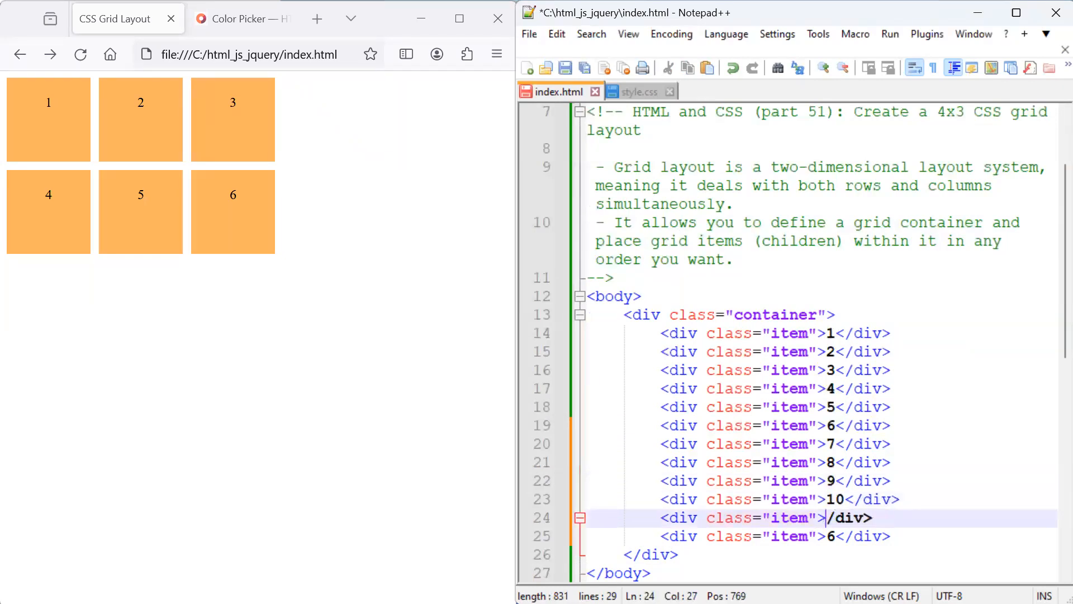
text(11>)
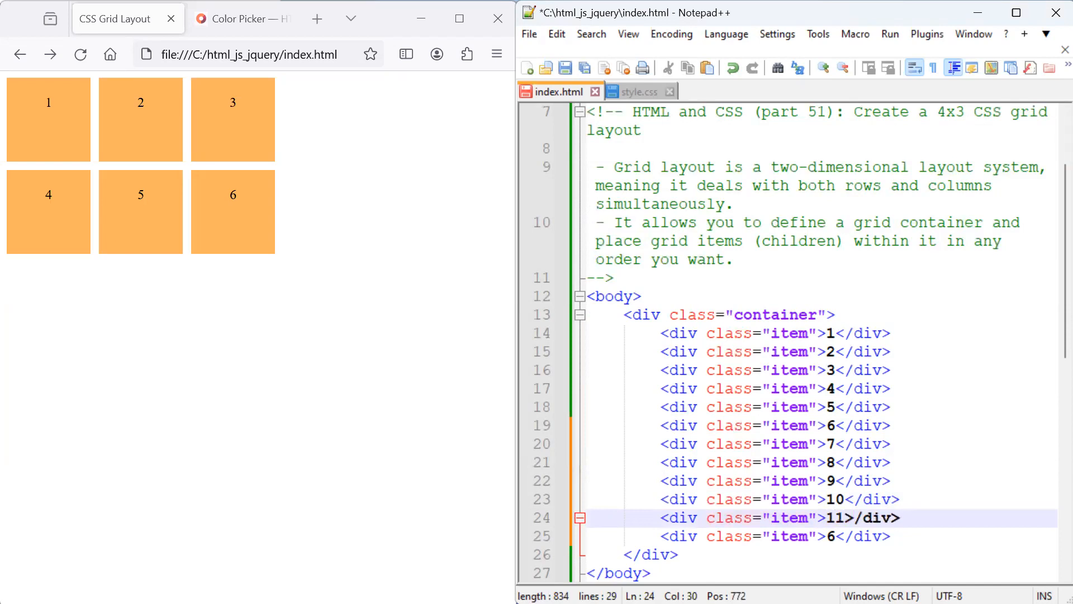
key(BackSpace)
text(<)
key(Down)
key(Left)
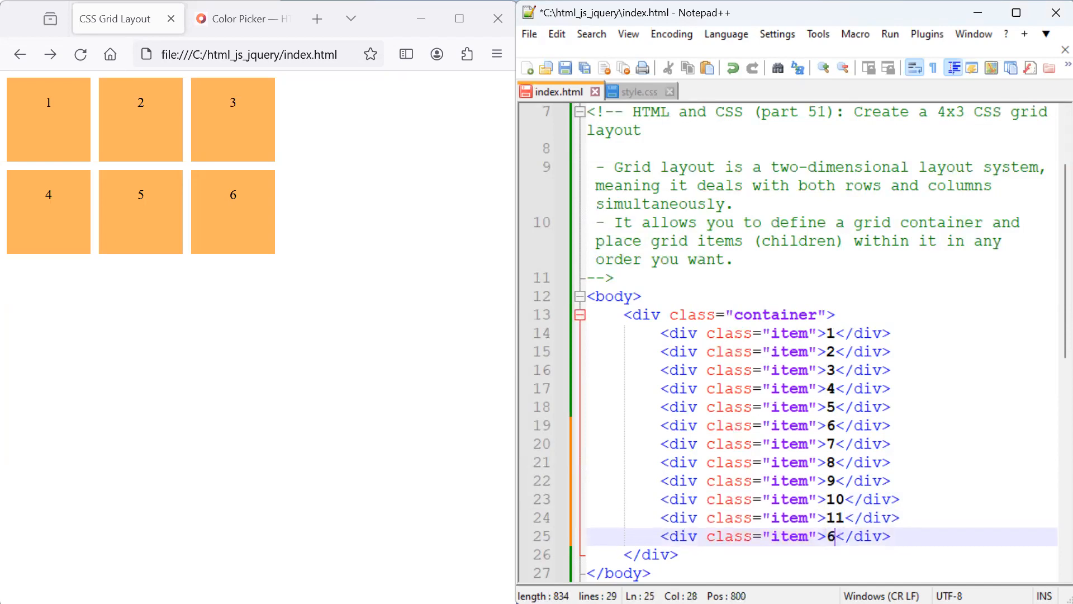
key(BackSpace)
text(12)
Save the HTML and reload the page to show twelve boxes.
key(ctrl+s)
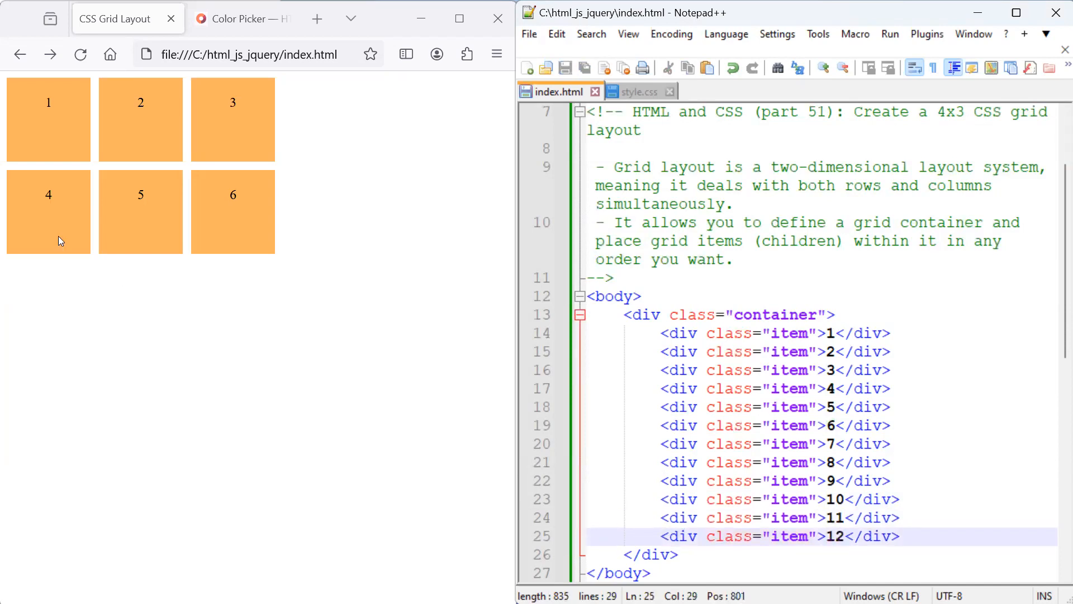
click(81, 54)
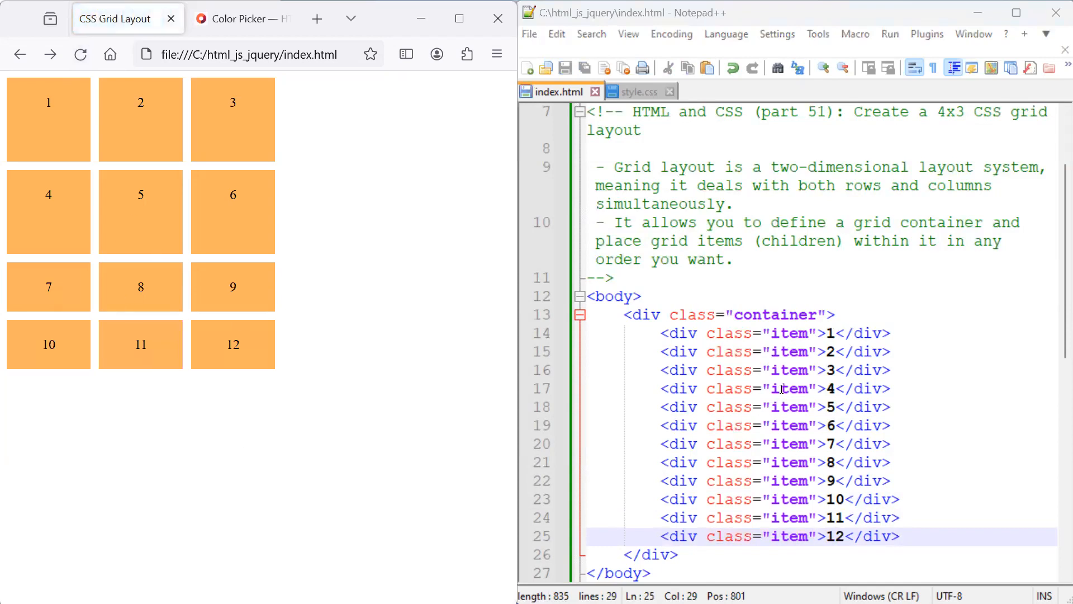
Set grid columns to repeat(4, 100px) and rows to repeat(3, …), save style.css and reload.
click(641, 92)
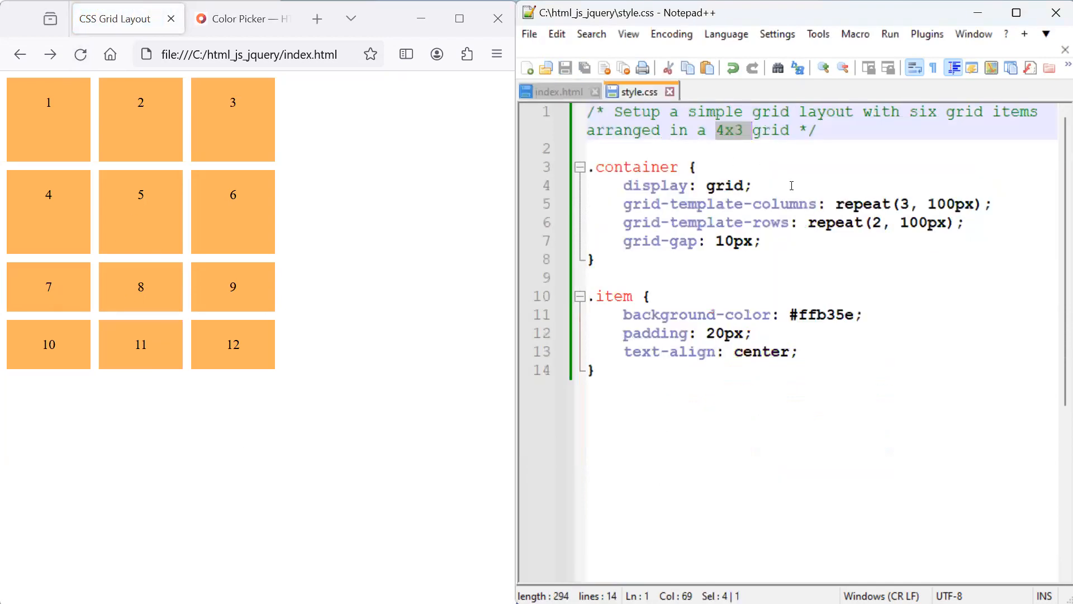
drag(712, 131, 743, 131)
drag(900, 204, 907, 204)
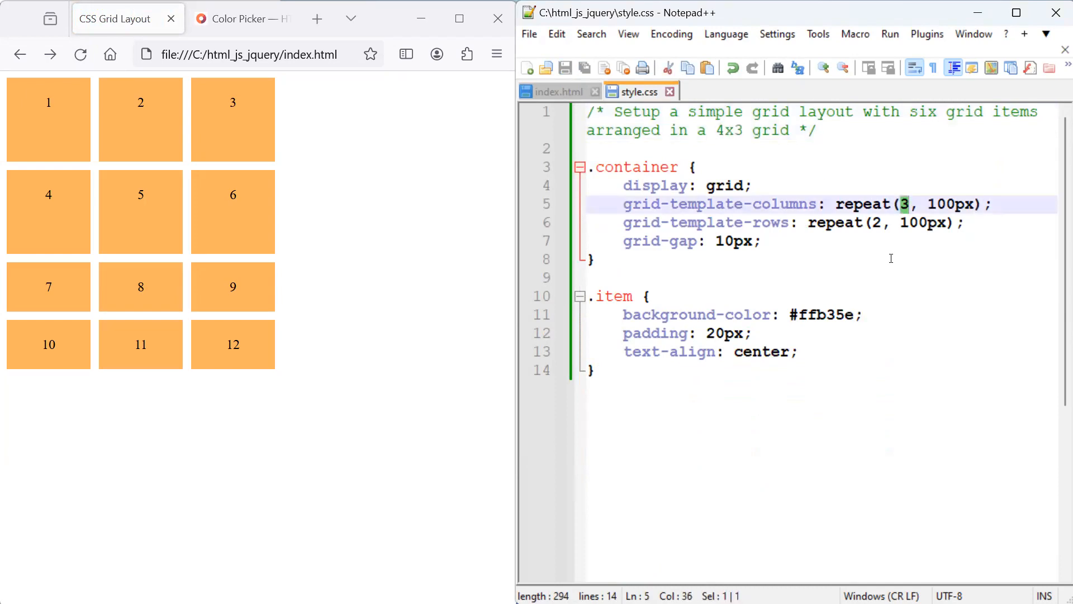
text(4)
click(735, 222)
drag(735, 221, 882, 222)
click(873, 222)
text(3)
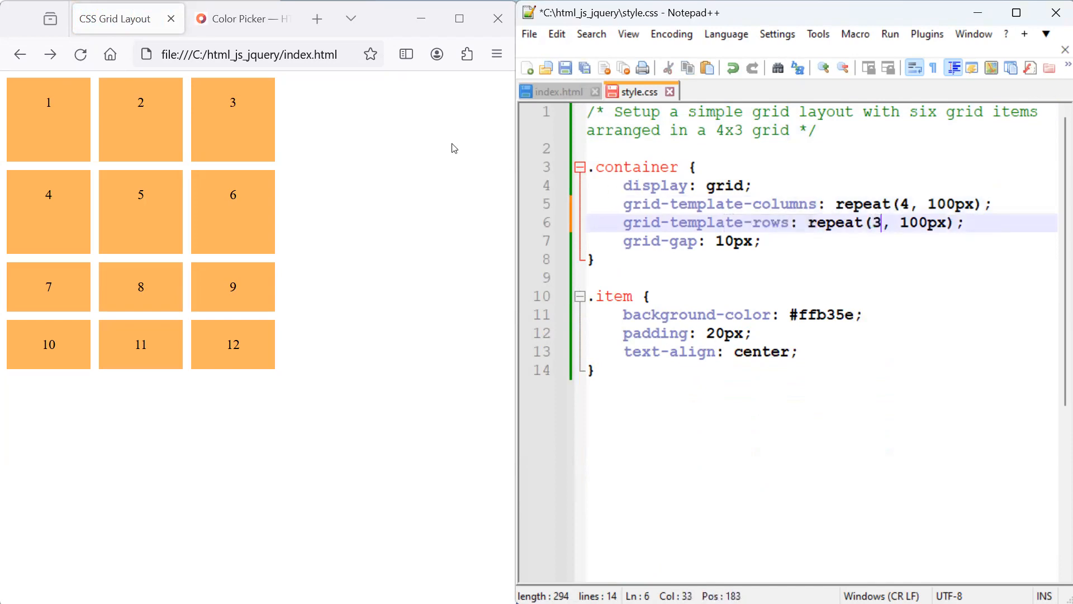
key(ctrl+s)
click(81, 54)
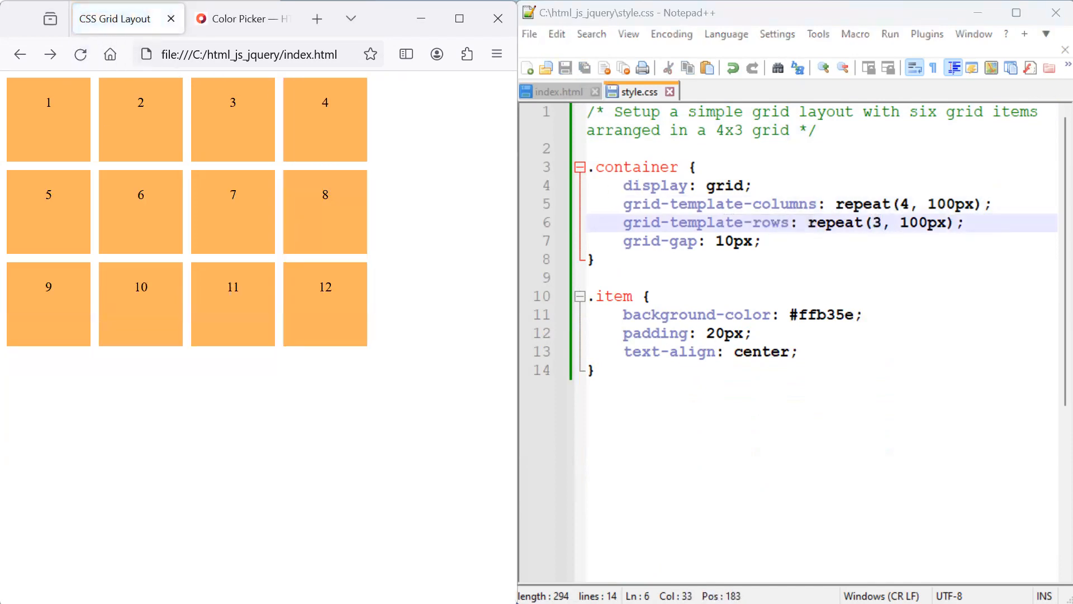
drag(715, 130, 795, 130)
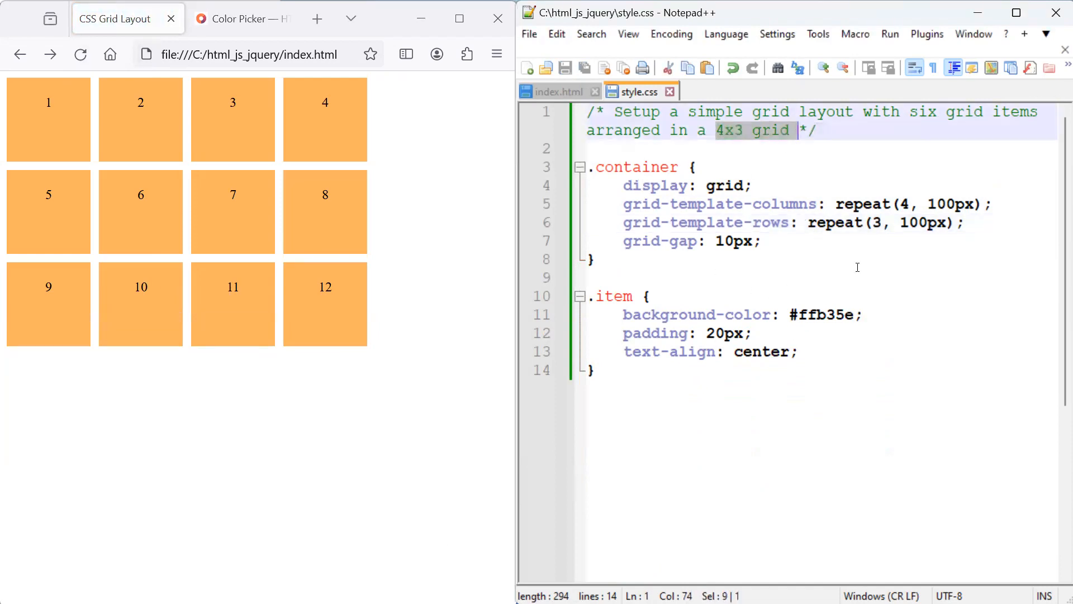
click(556, 91)
mouse_move(669, 332)
mouse_down()
mouse_move(914, 486)
mouse_move(901, 537)
mouse_up()
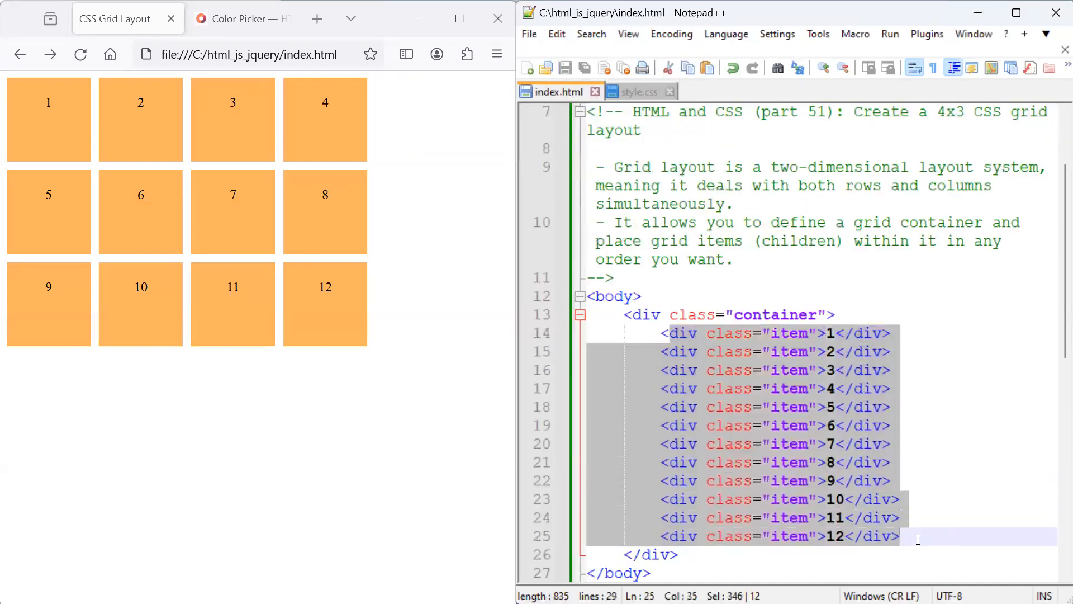
click(639, 92)
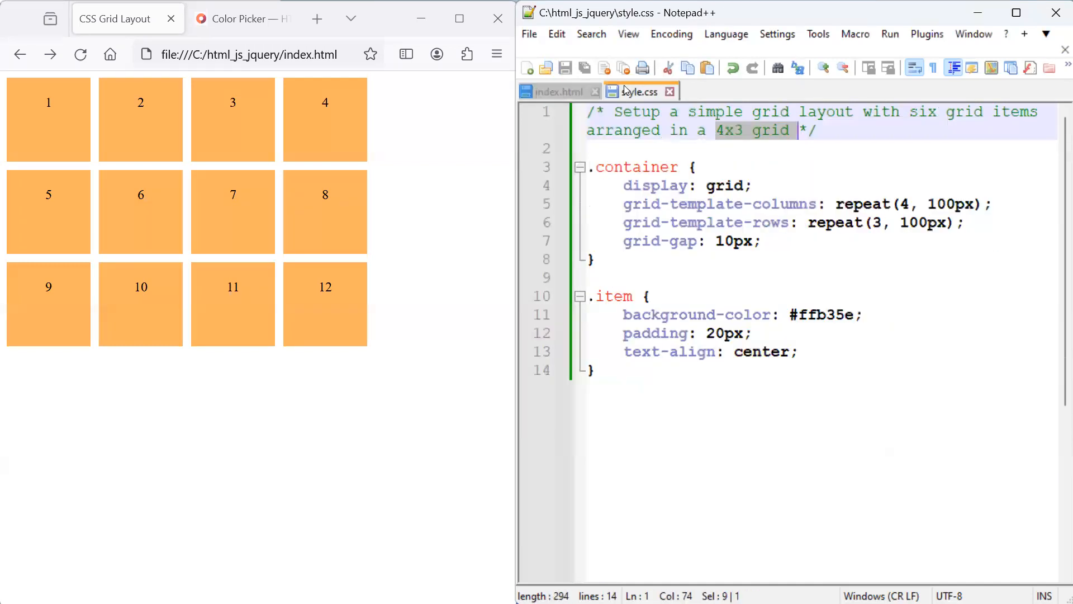